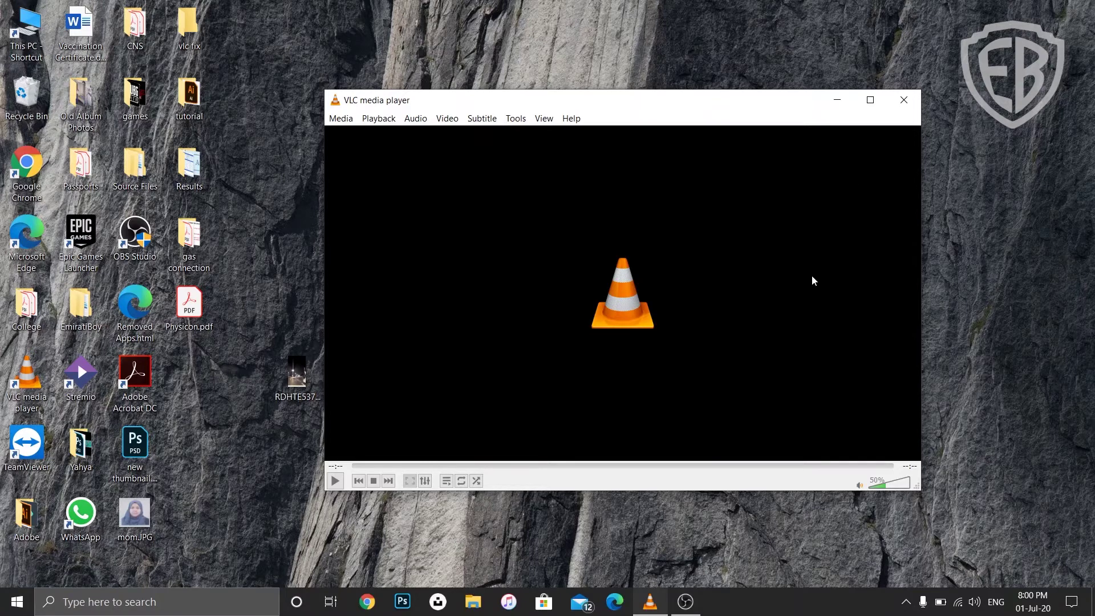
Step: Preview RDHTE5373.MOV in the default player, pause it, and close the player
click(308, 361)
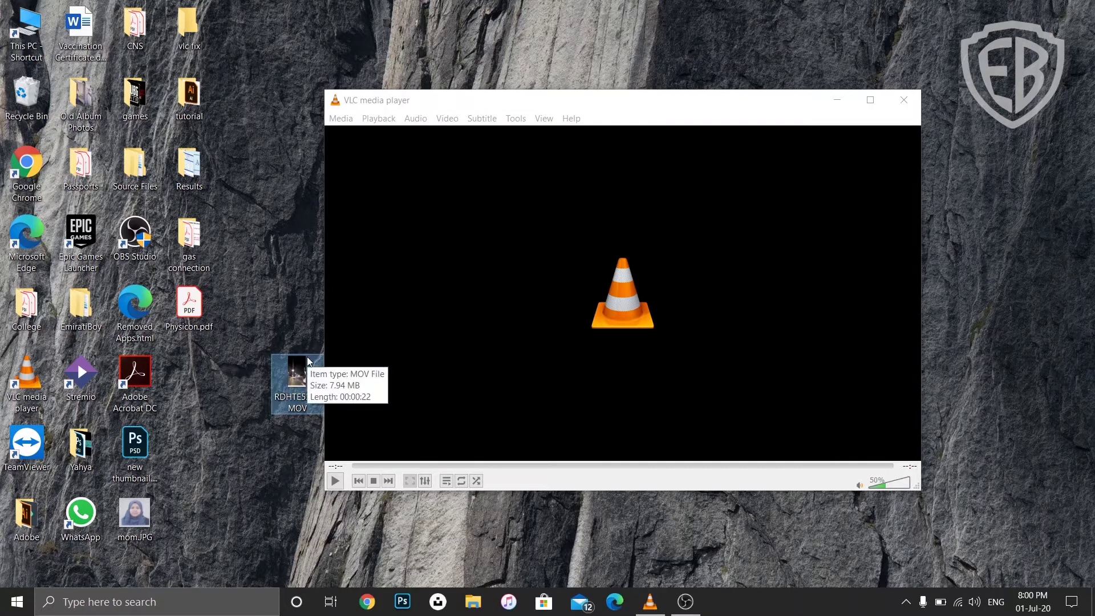
double_click(306, 367)
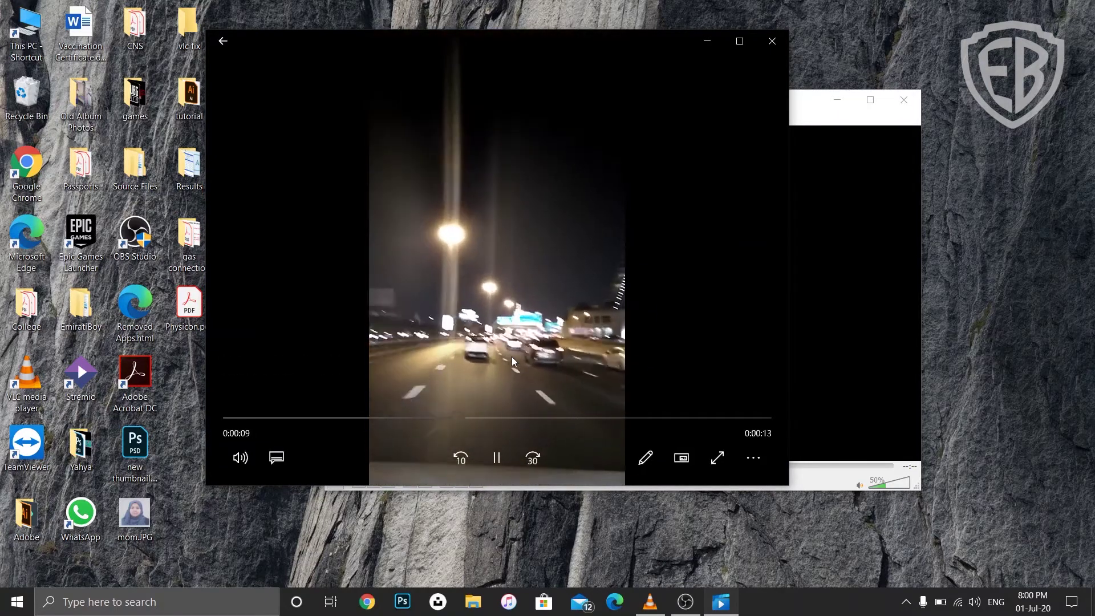
click(496, 458)
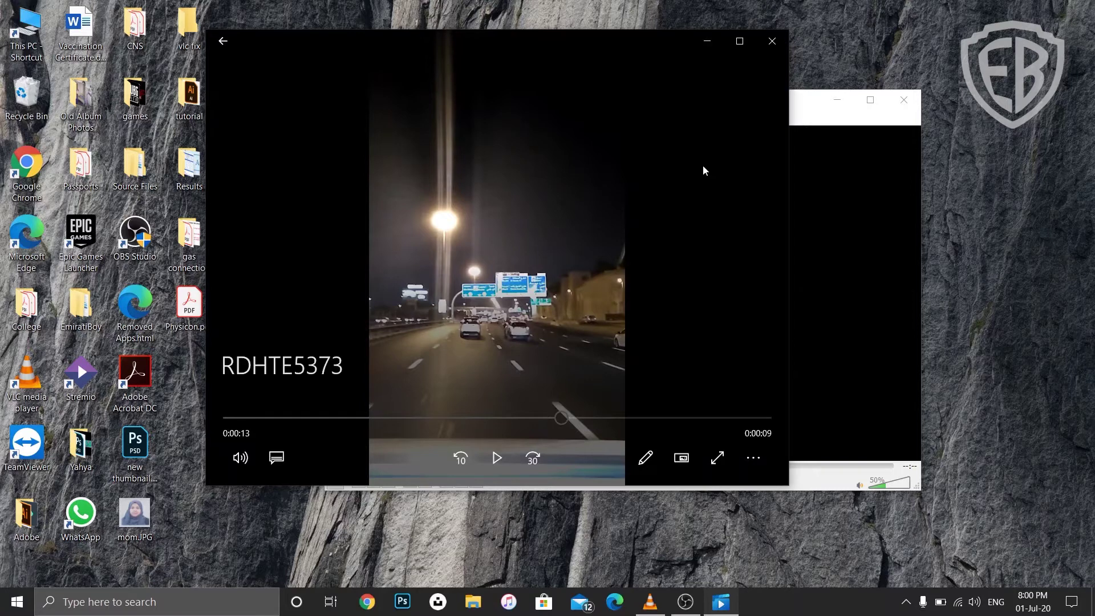
click(773, 40)
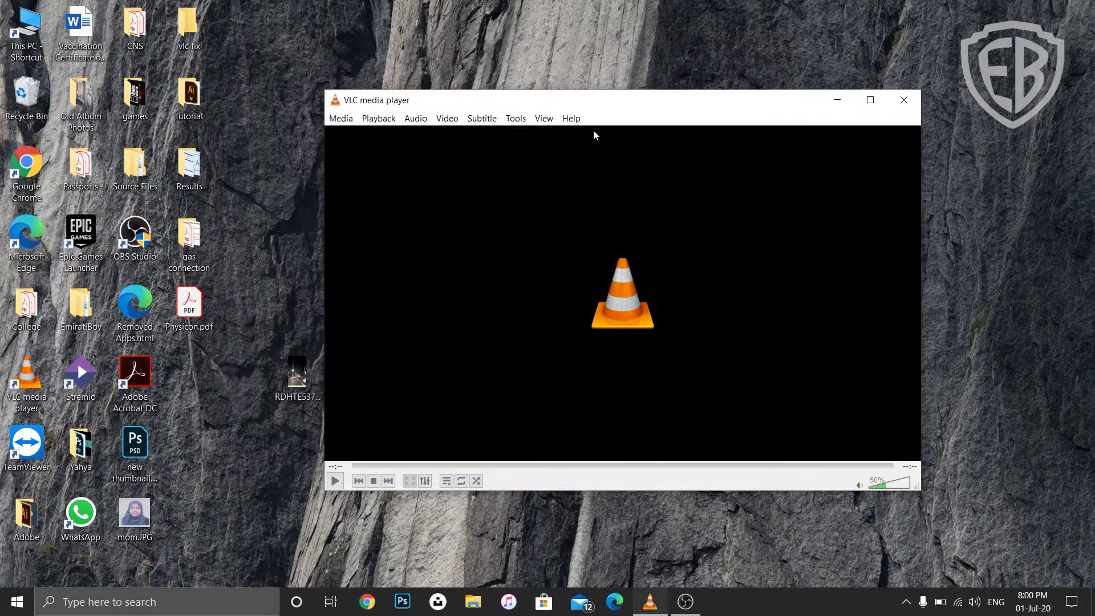
Step: Add RDHTE5373.MOV as the source in VLC's Convert / Save dialog
click(352, 118)
click(366, 271)
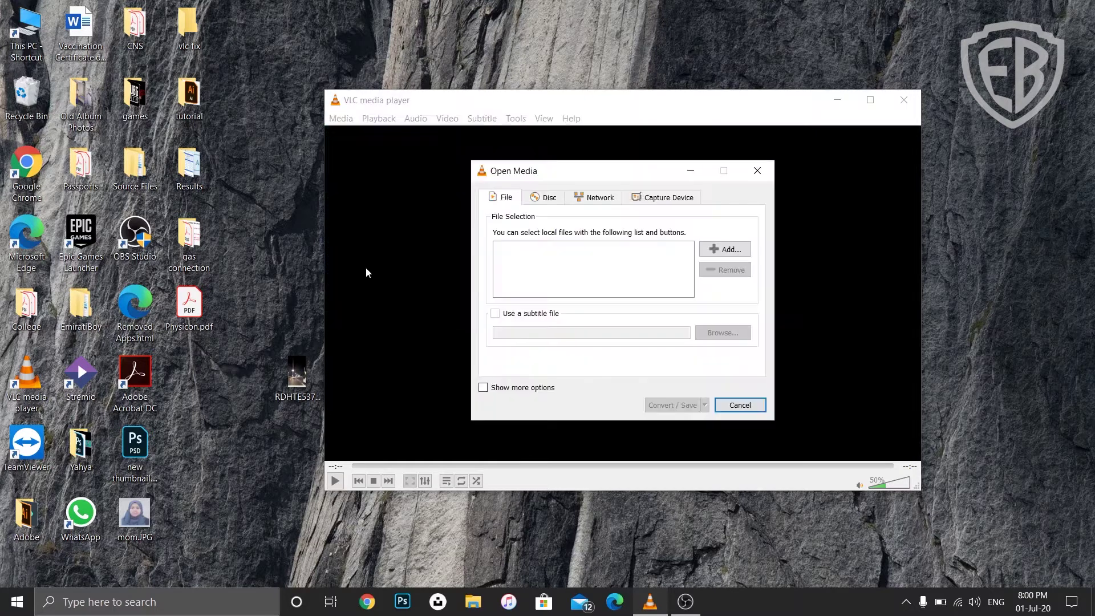
click(713, 250)
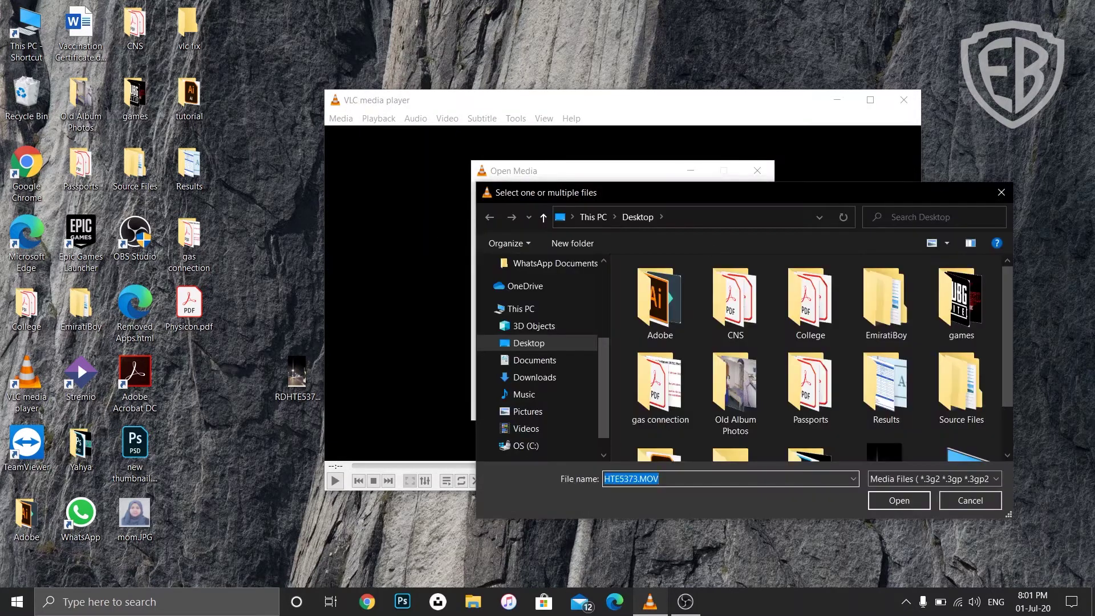
scroll(905, 280, down, 2)
click(884, 414)
click(881, 501)
Step: Convert with Video - H.264 + MP3 (MP4) to RDHTE5373.mp4 on the desktop, dismiss errors, and test-play it
click(673, 405)
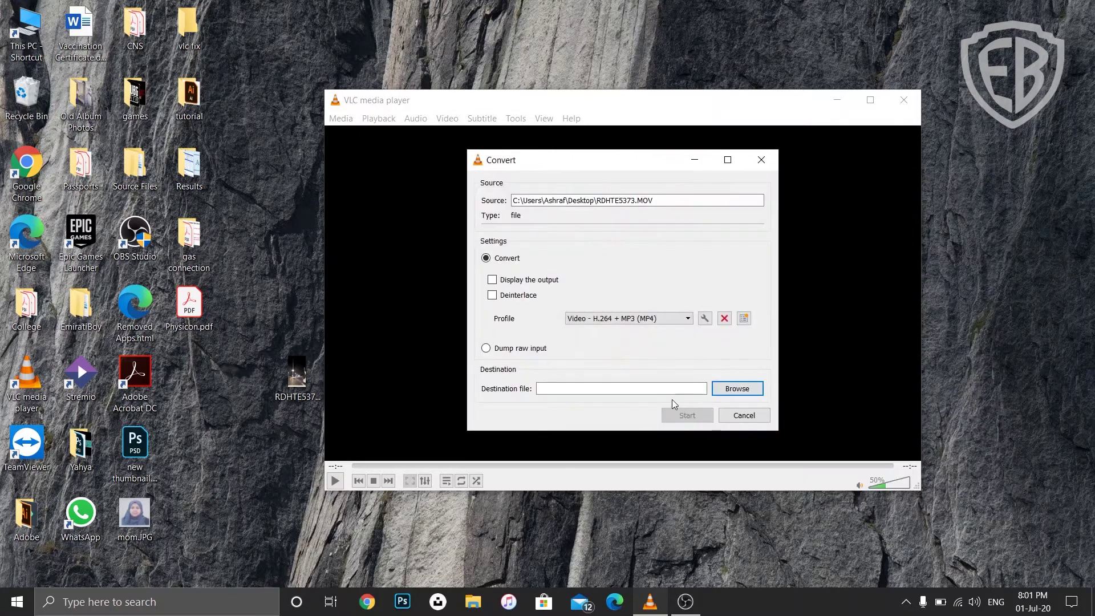
click(627, 319)
click(627, 319)
click(736, 390)
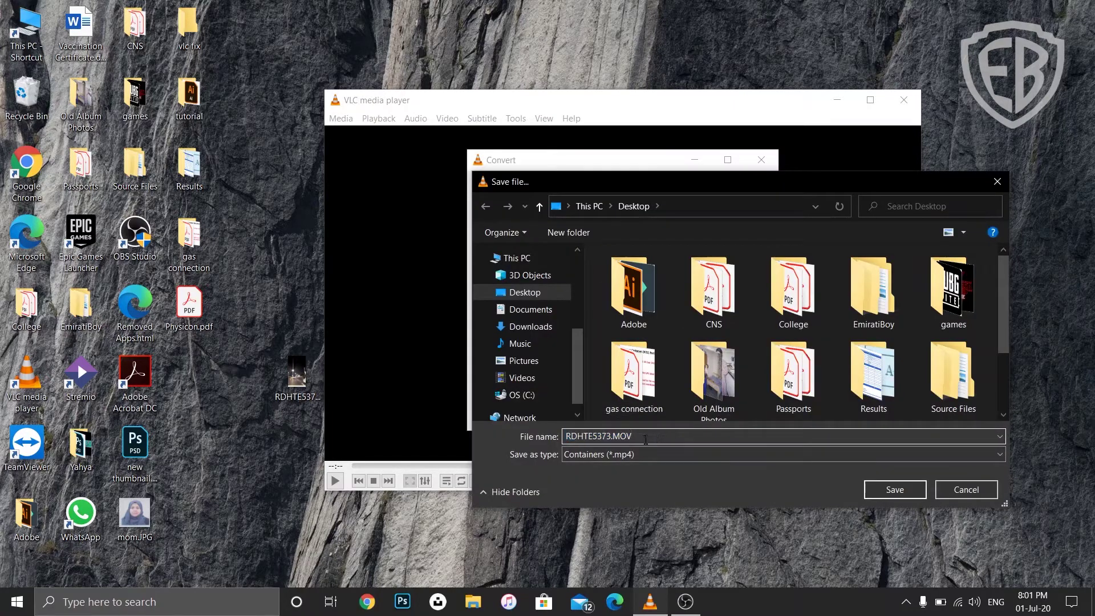
click(773, 436)
click(872, 490)
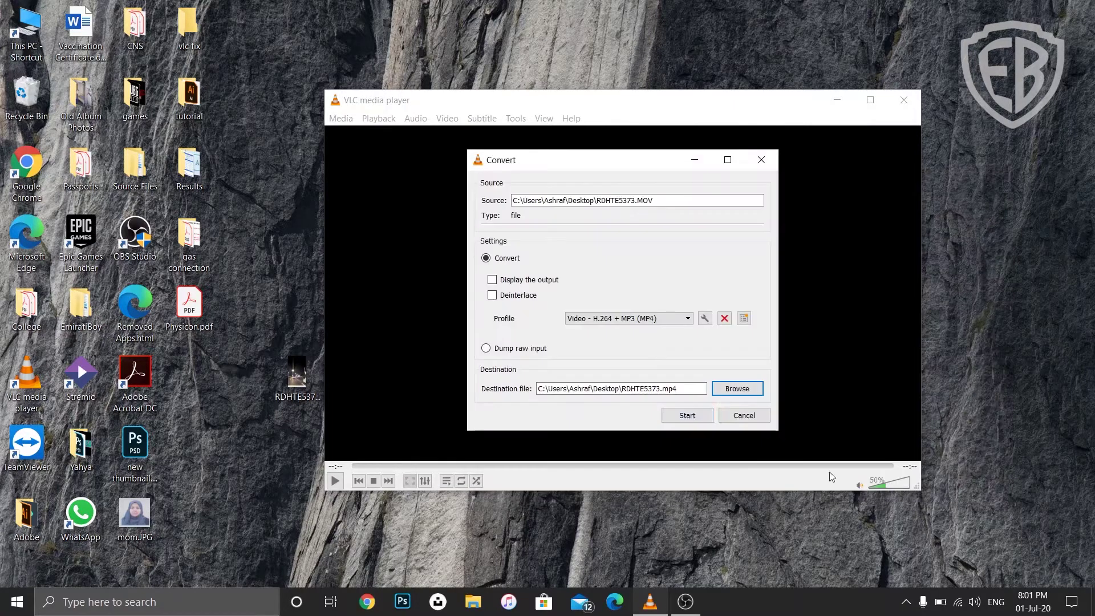
click(693, 415)
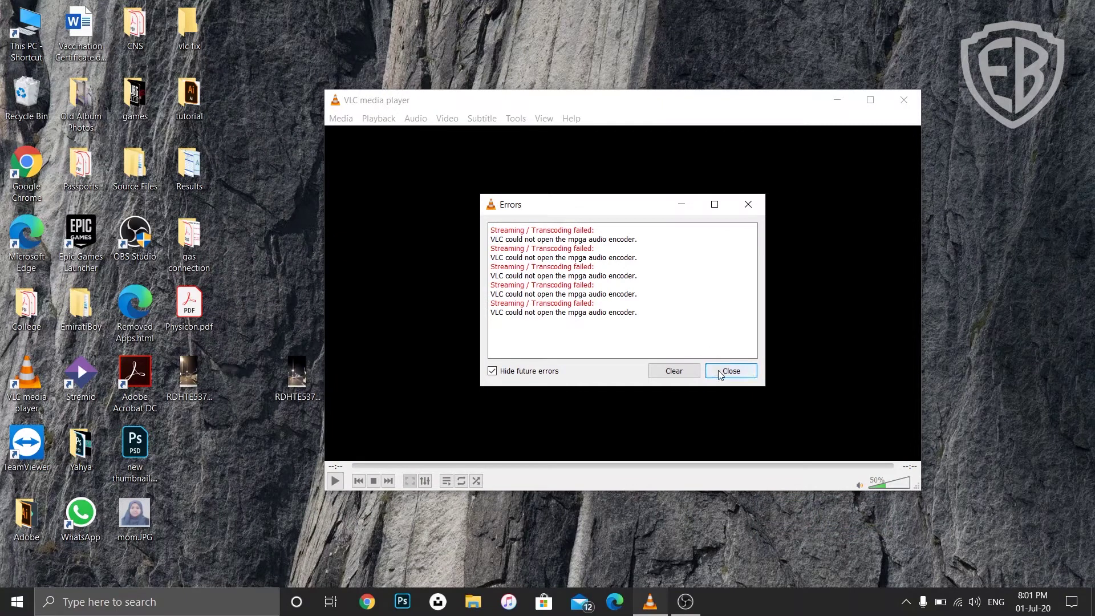
click(719, 372)
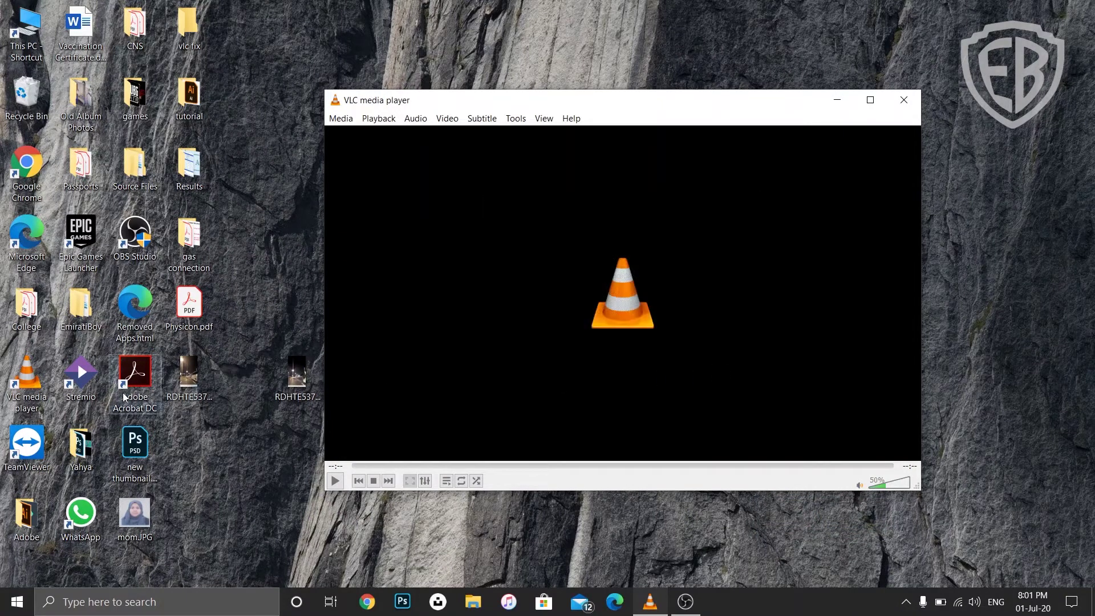
double_click(184, 391)
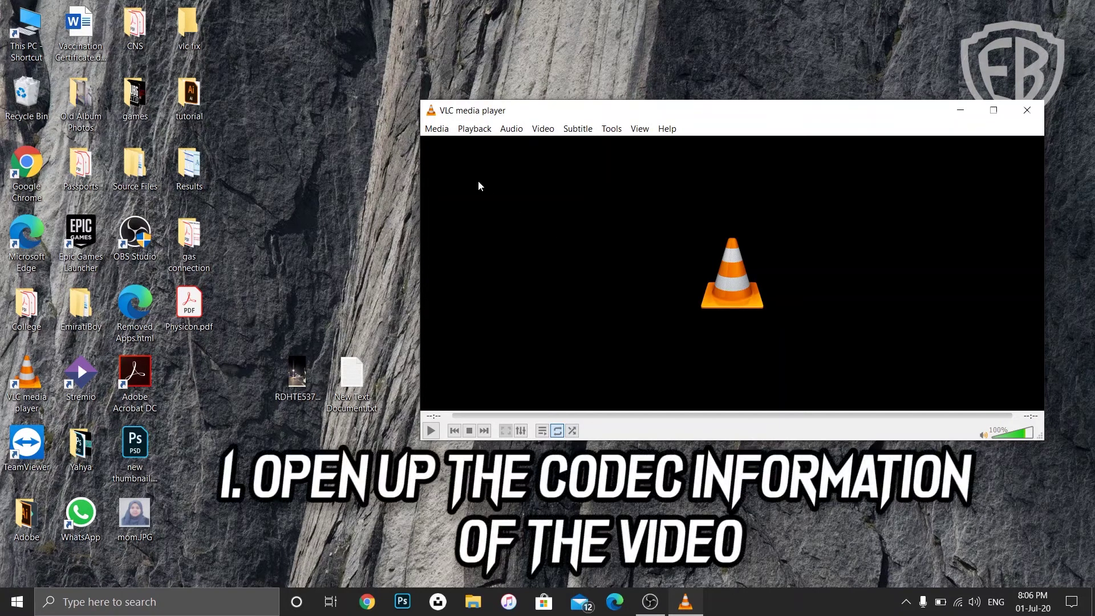
Step: Open RDHTE5373.MOV in VLC and maximise the player window
click(437, 129)
click(453, 147)
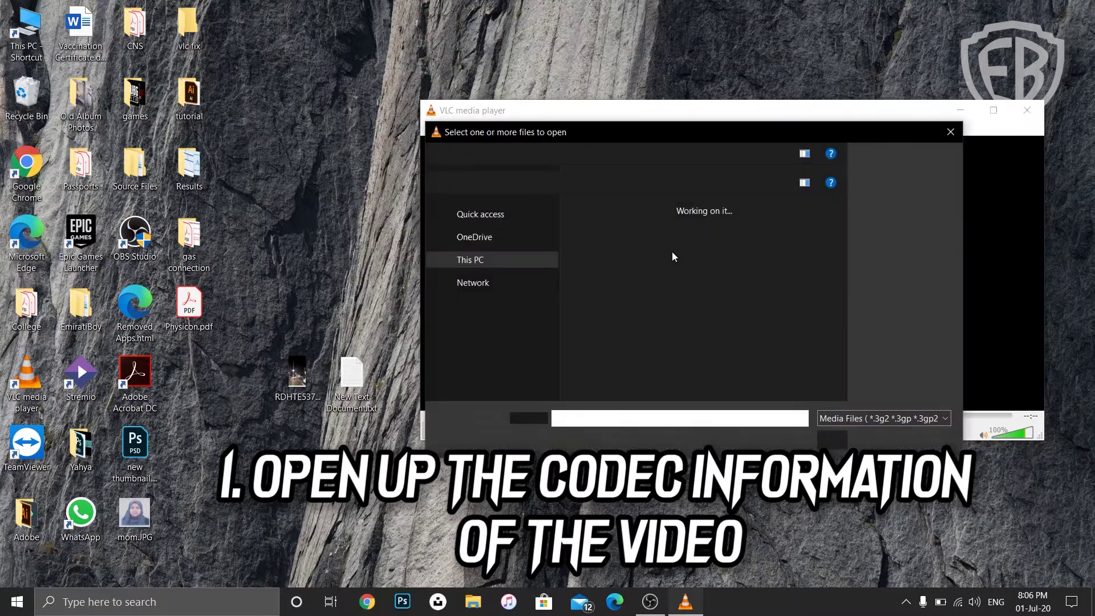
click(824, 343)
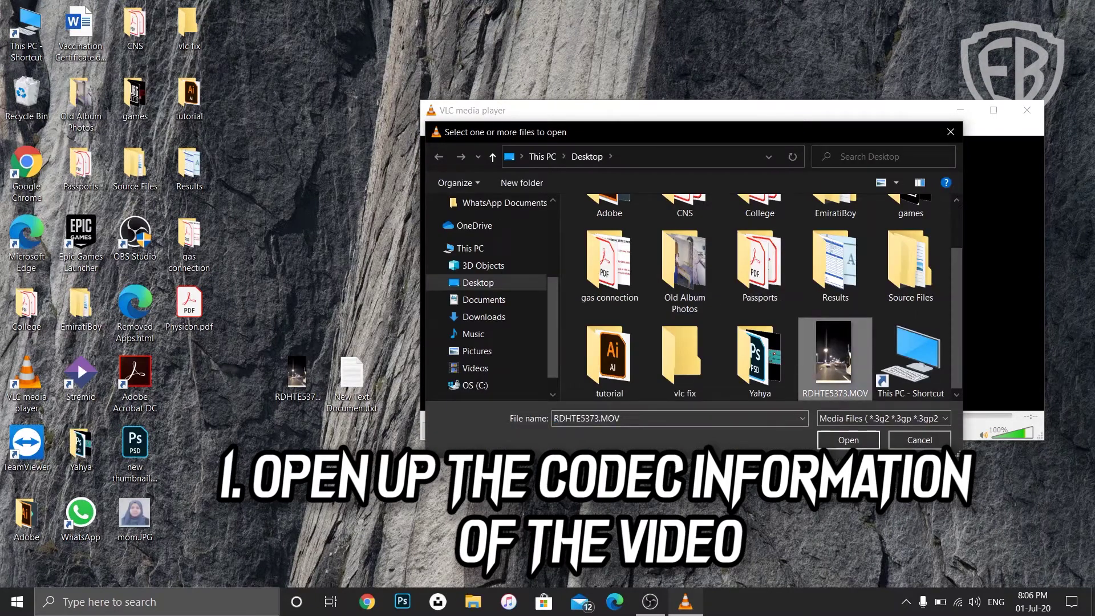
click(850, 440)
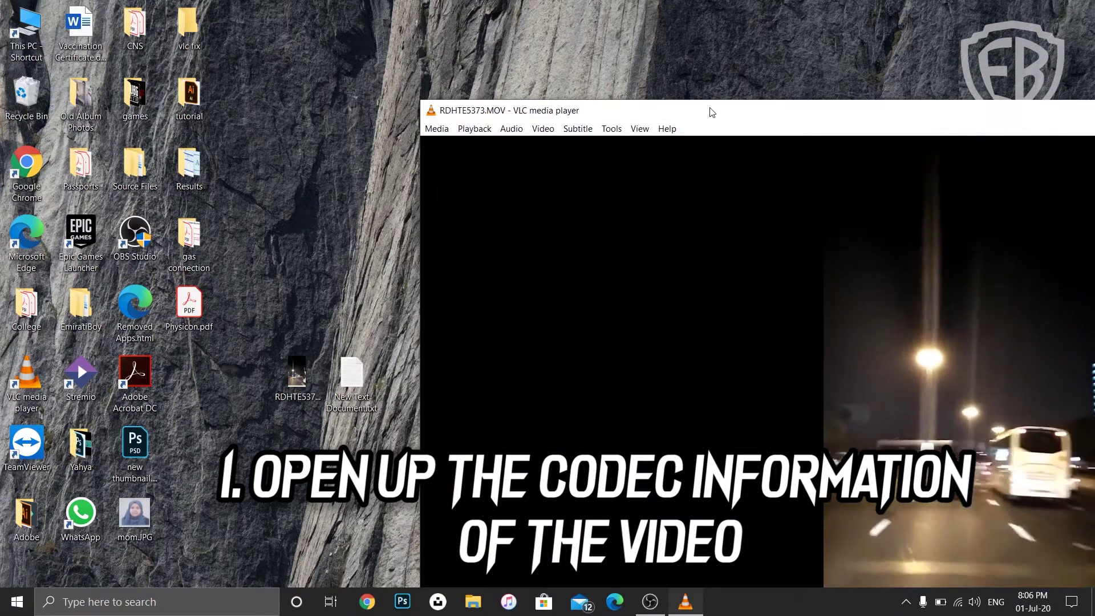
drag(708, 110, 418, 5)
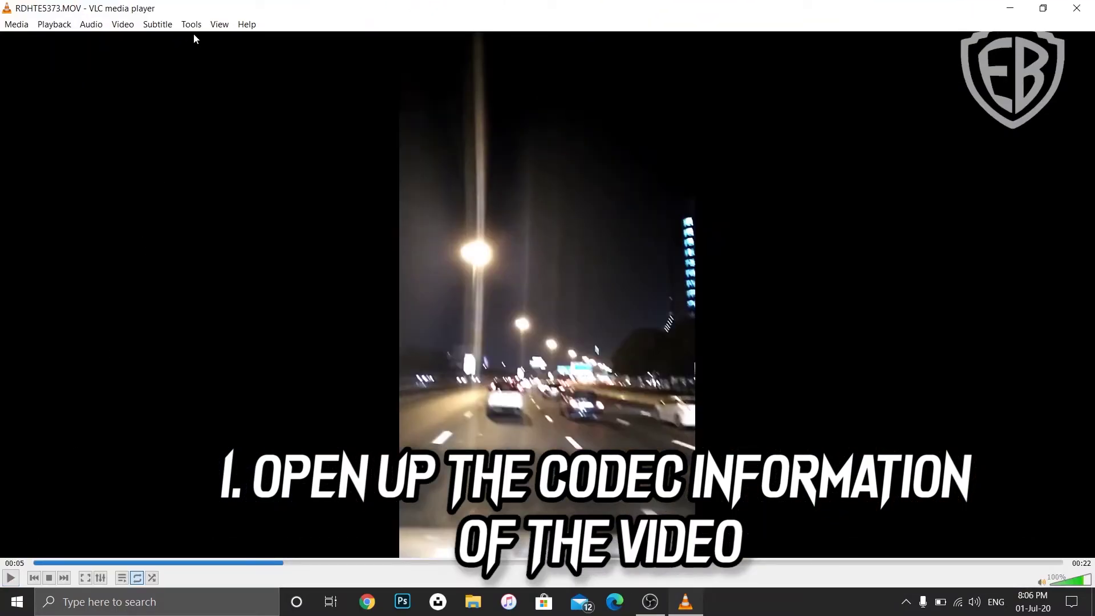
Step: View Codec Information to confirm H264 video and MPEG AAC stereo, 44100 Hz audio
click(192, 25)
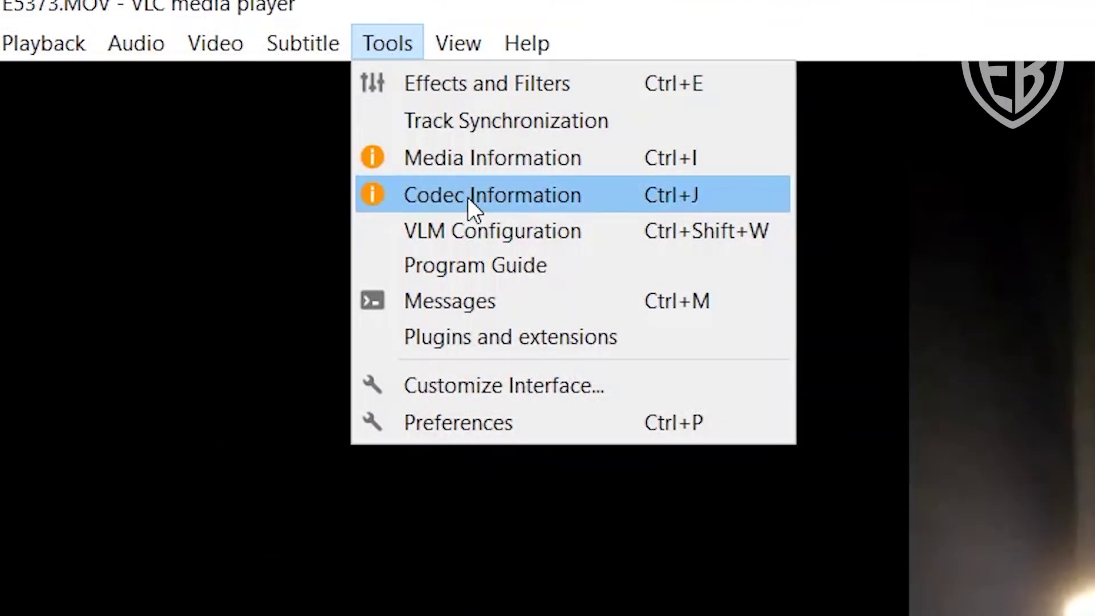
click(468, 197)
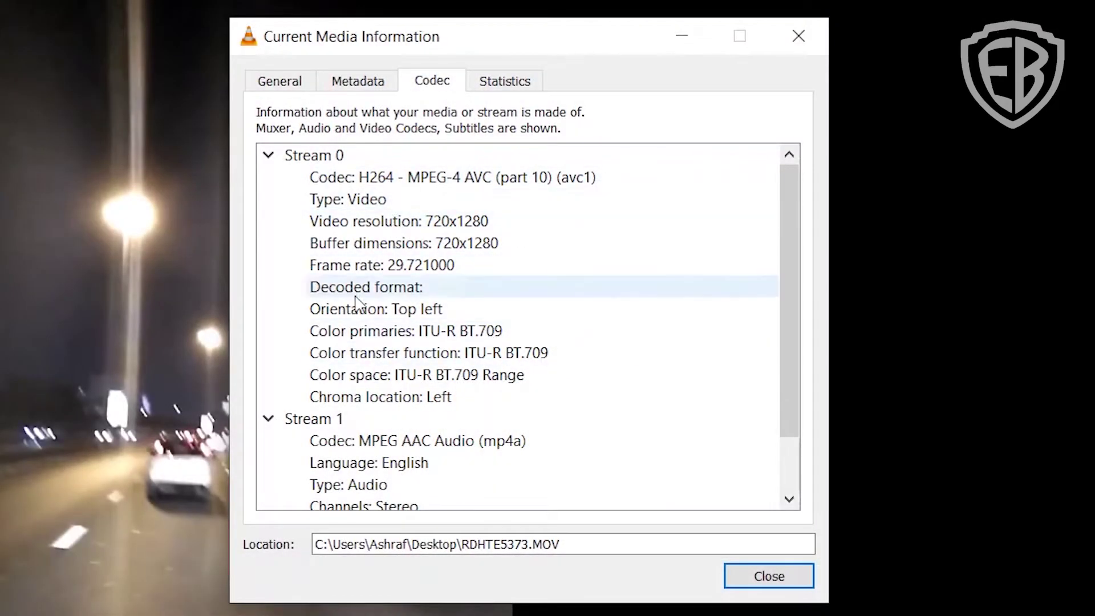
scroll(355, 302, down, 1)
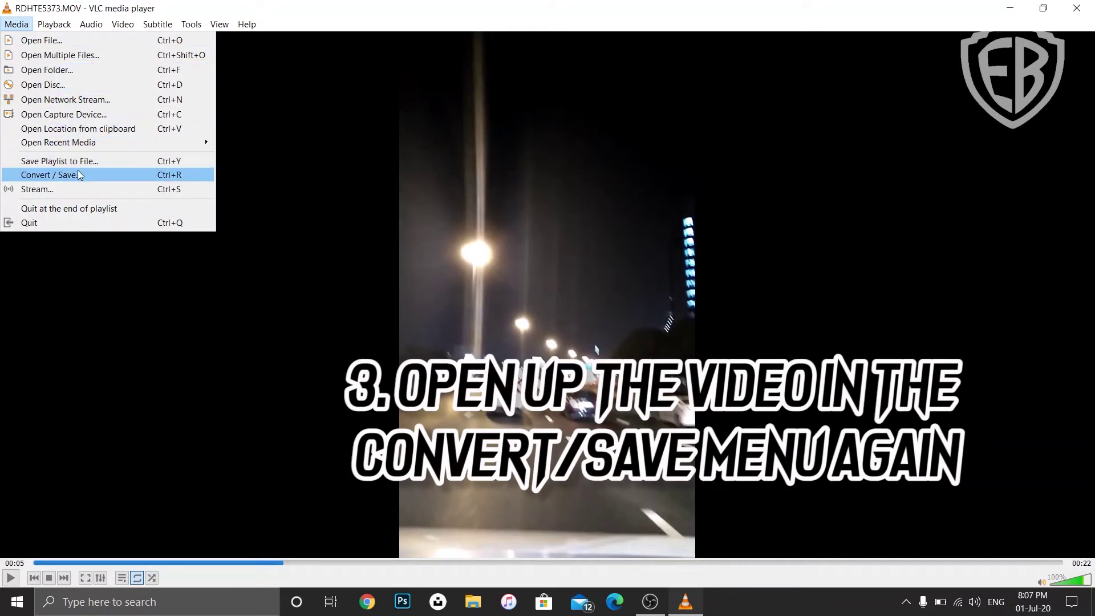
Step: Load RDHTE5373.MOV into Convert / Save and edit the Video - H.264 + MP3 (MP4) profile
click(82, 179)
click(652, 252)
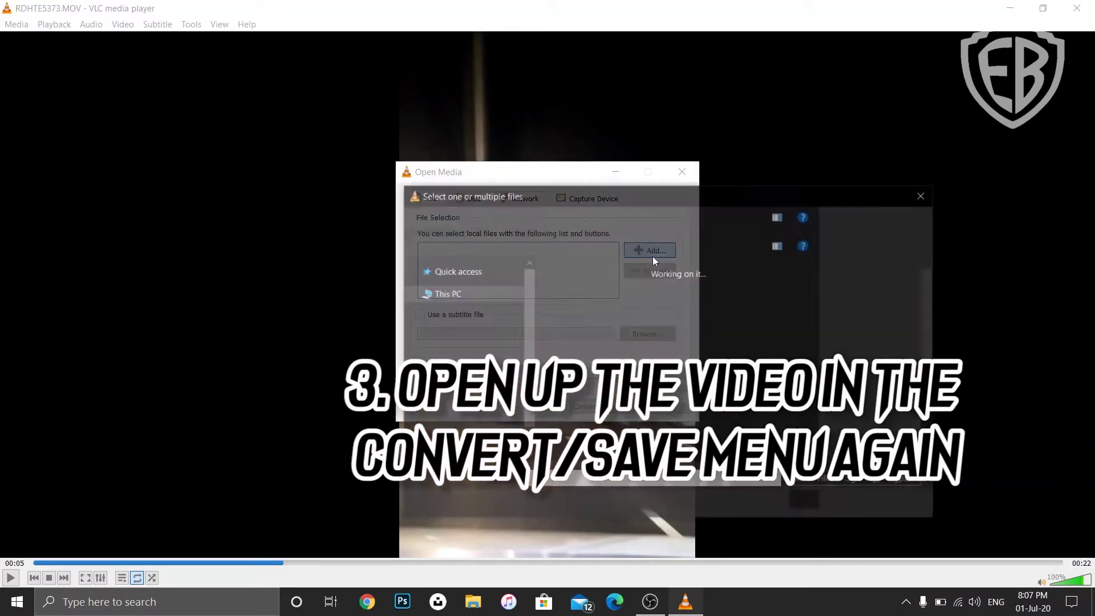
click(824, 504)
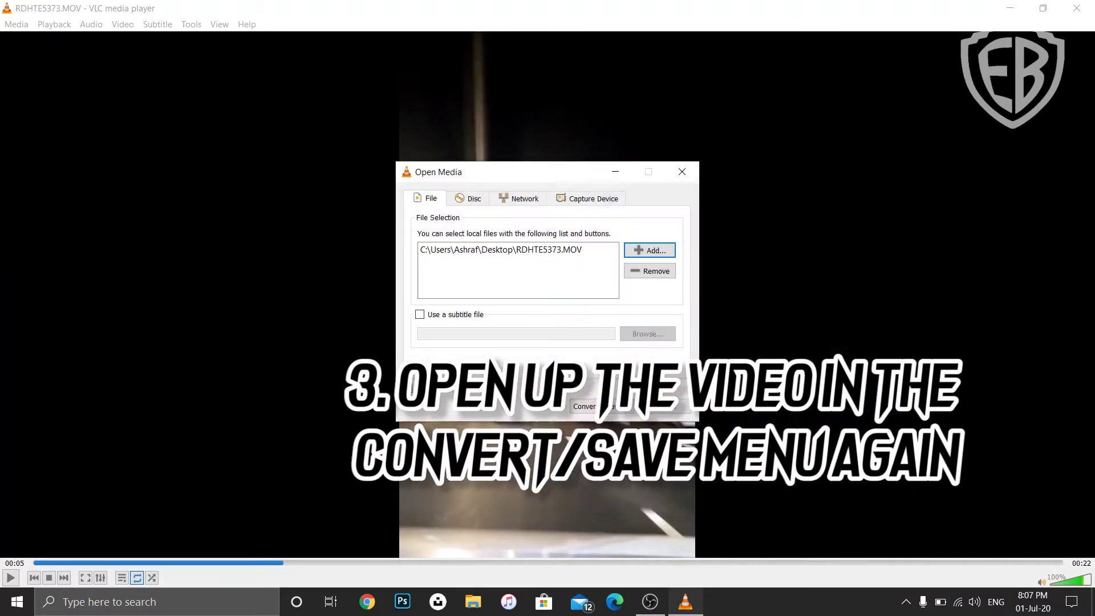
click(593, 405)
click(596, 320)
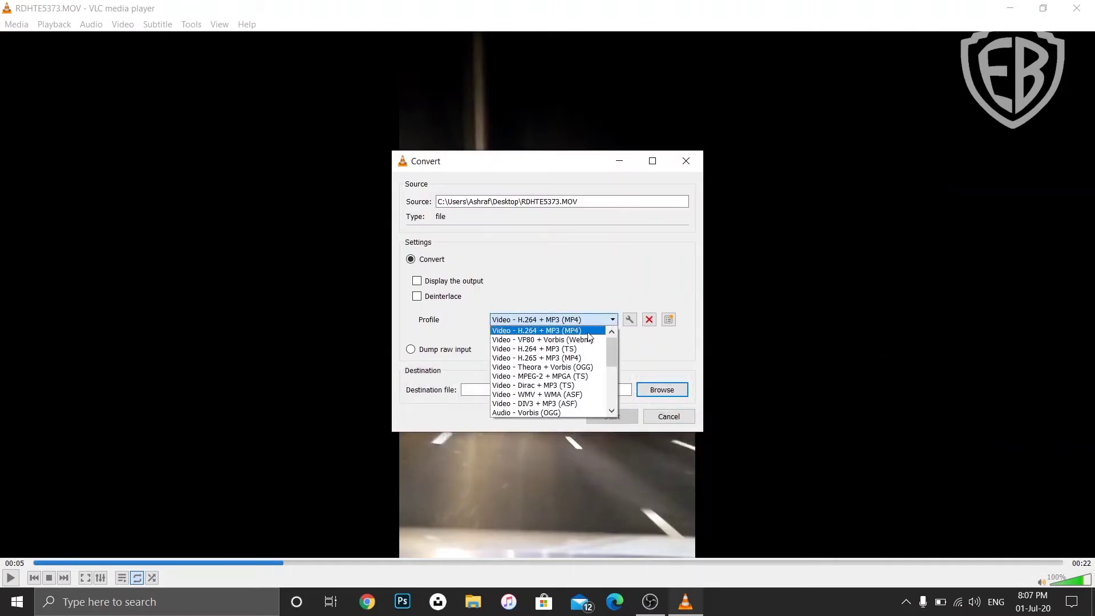
click(587, 332)
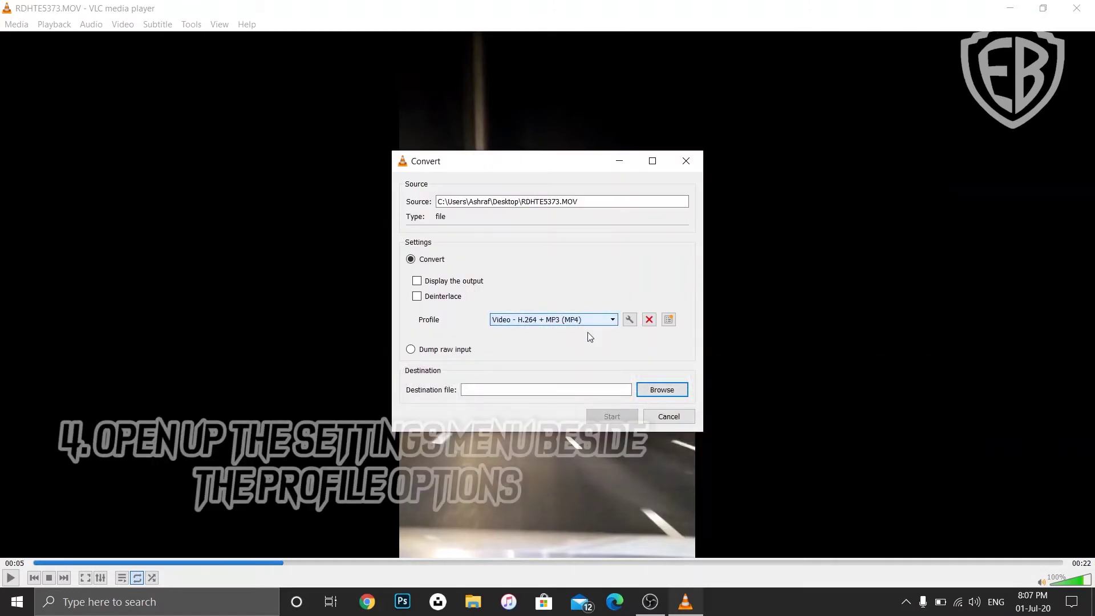
click(630, 323)
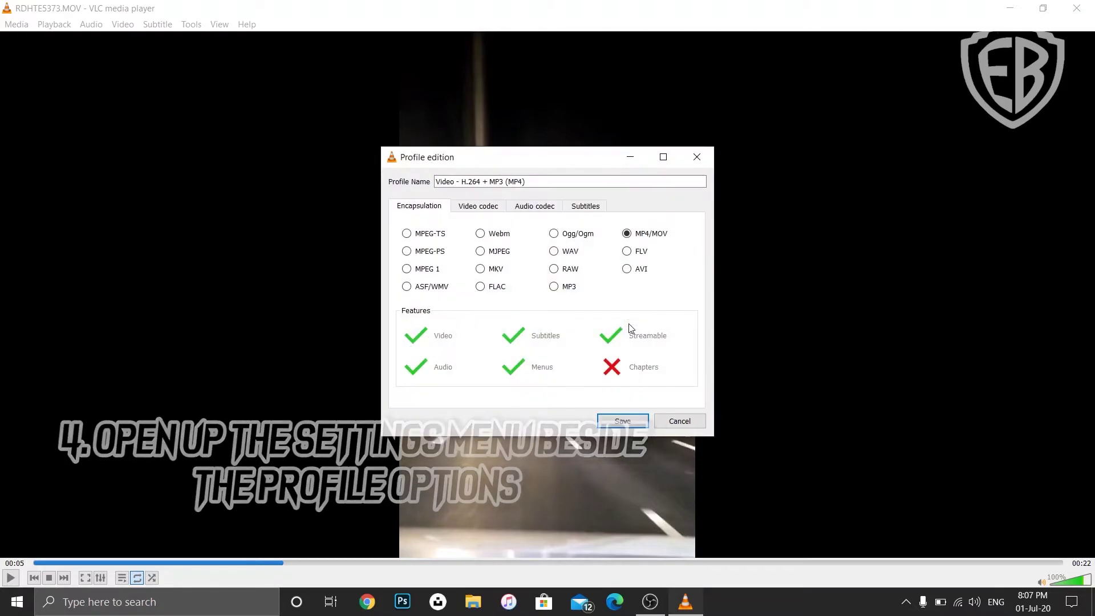
Step: Uncheck Keep original audio track on the profile's Audio codec tab
click(482, 207)
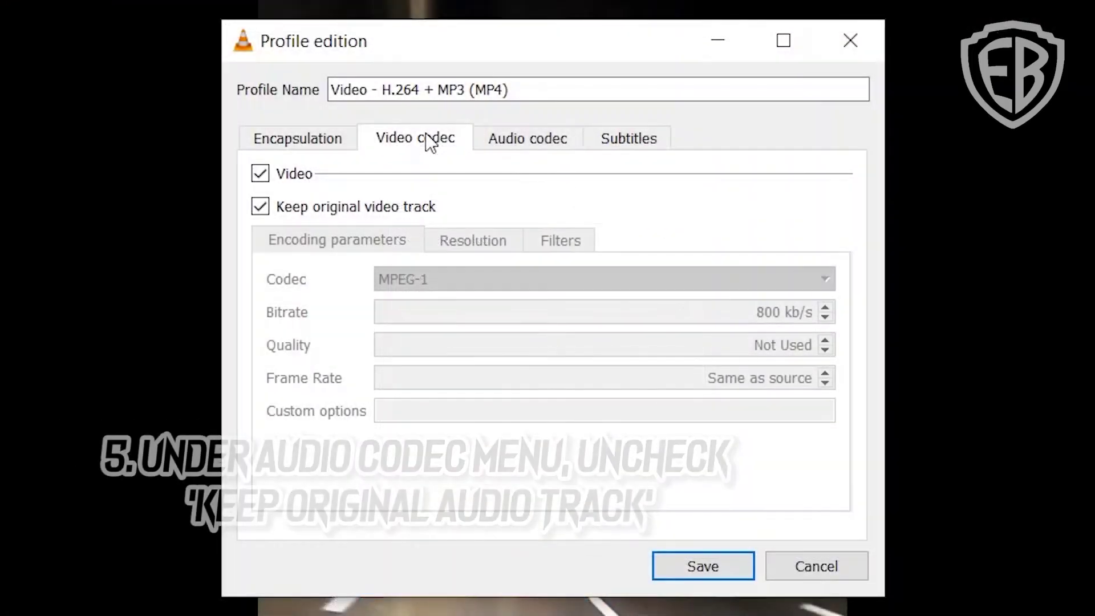
click(521, 138)
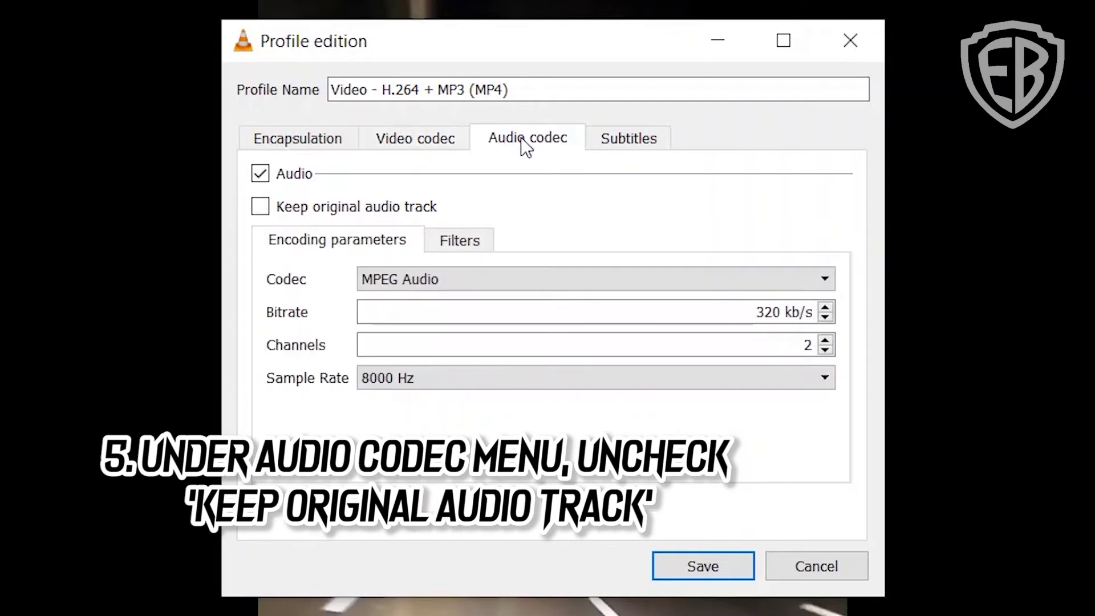
click(341, 210)
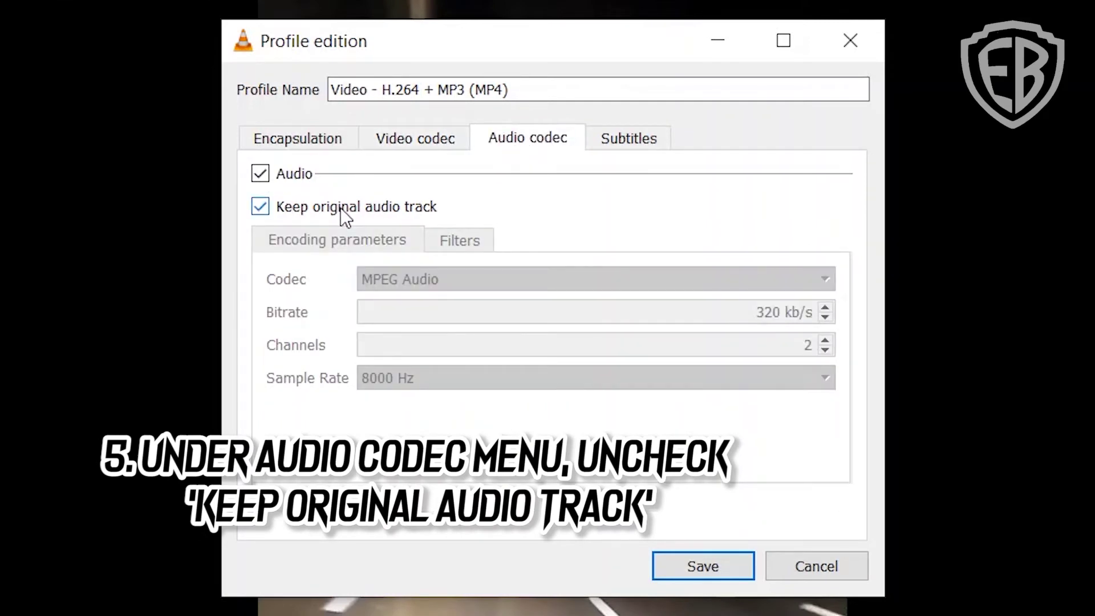
click(340, 207)
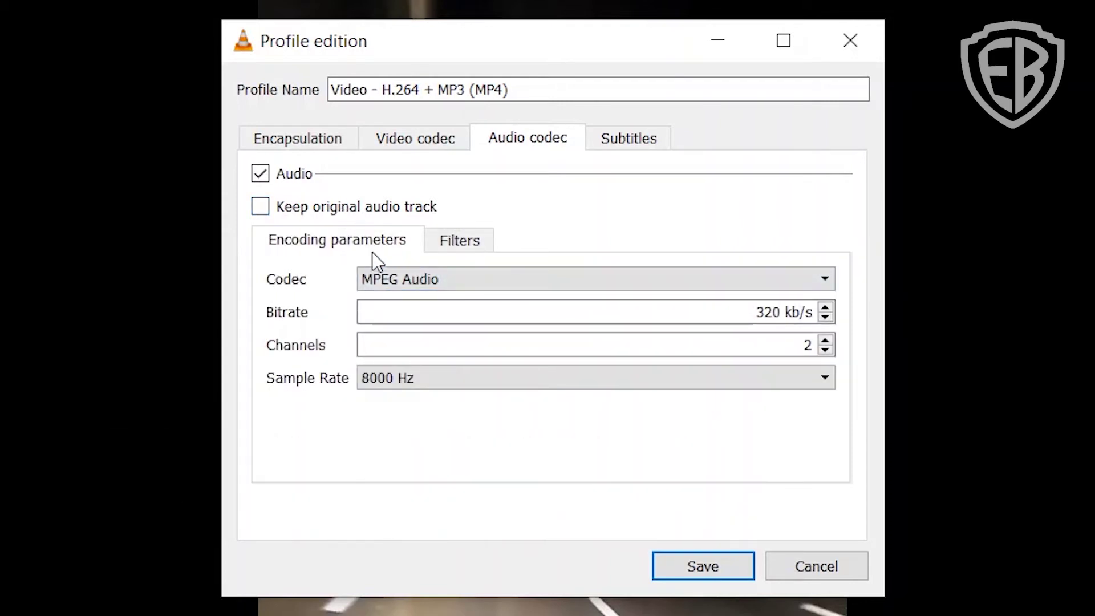
Step: Set the audio codec to MPEG 4 Audio (AAC) at 320 kb/s and 44100 Hz
click(427, 282)
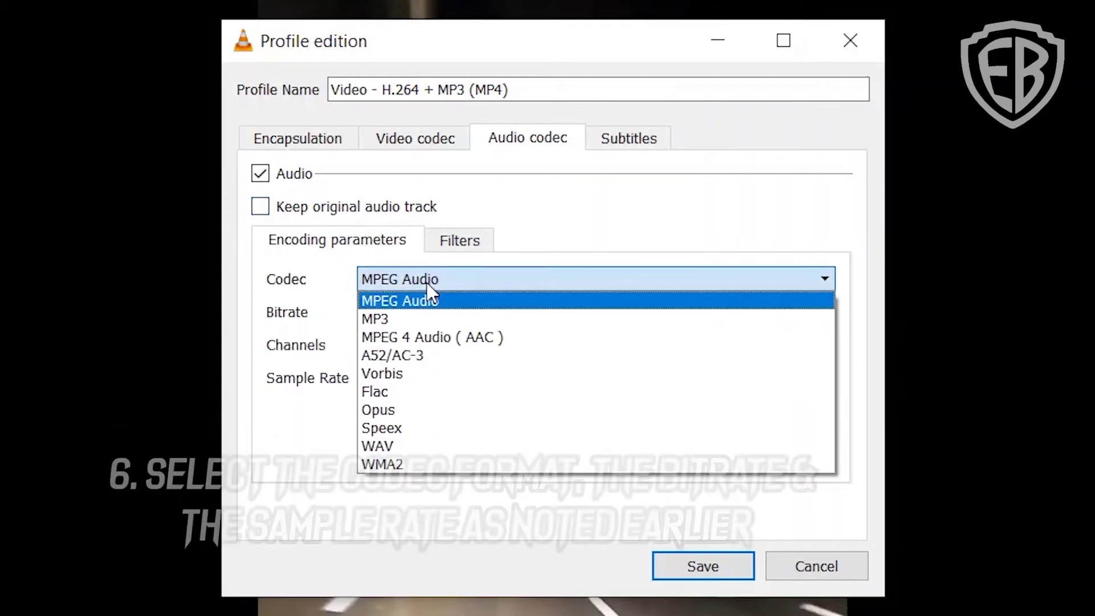
click(447, 344)
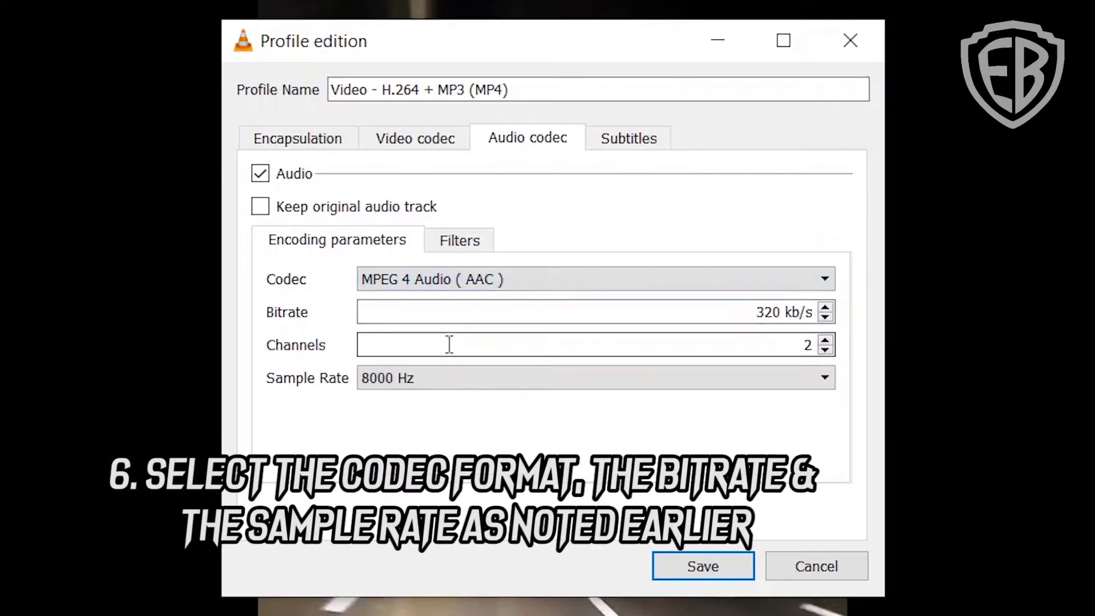
click(798, 312)
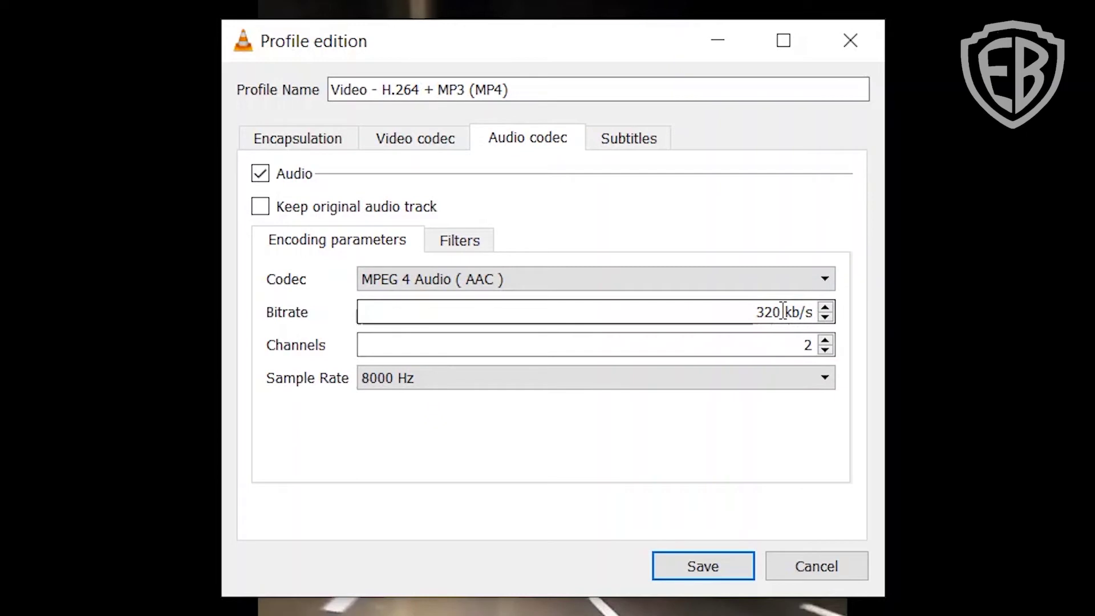
drag(782, 312, 741, 313)
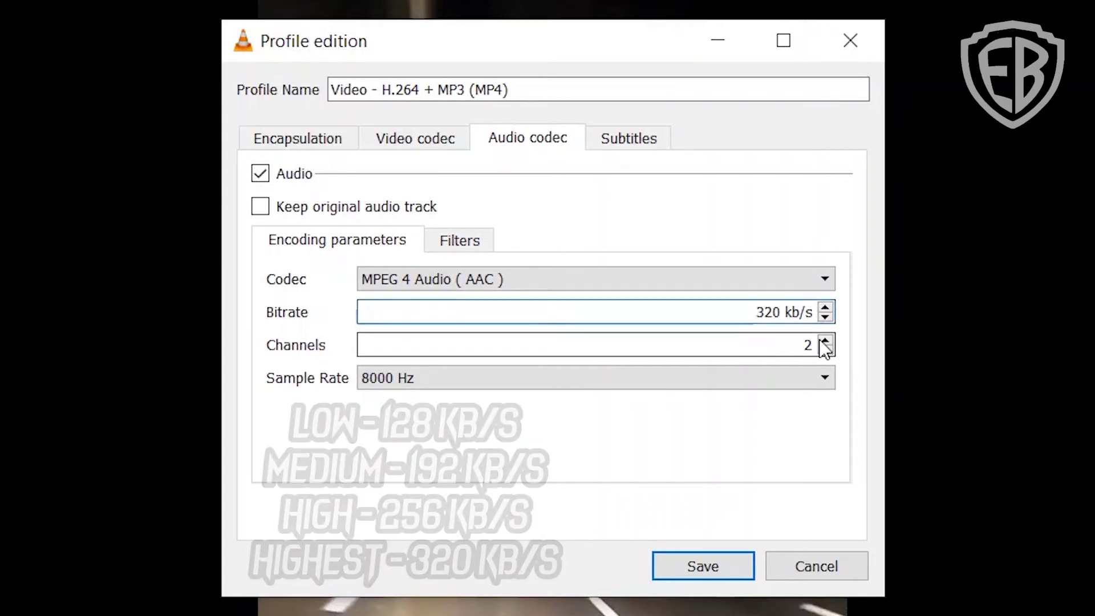
click(829, 385)
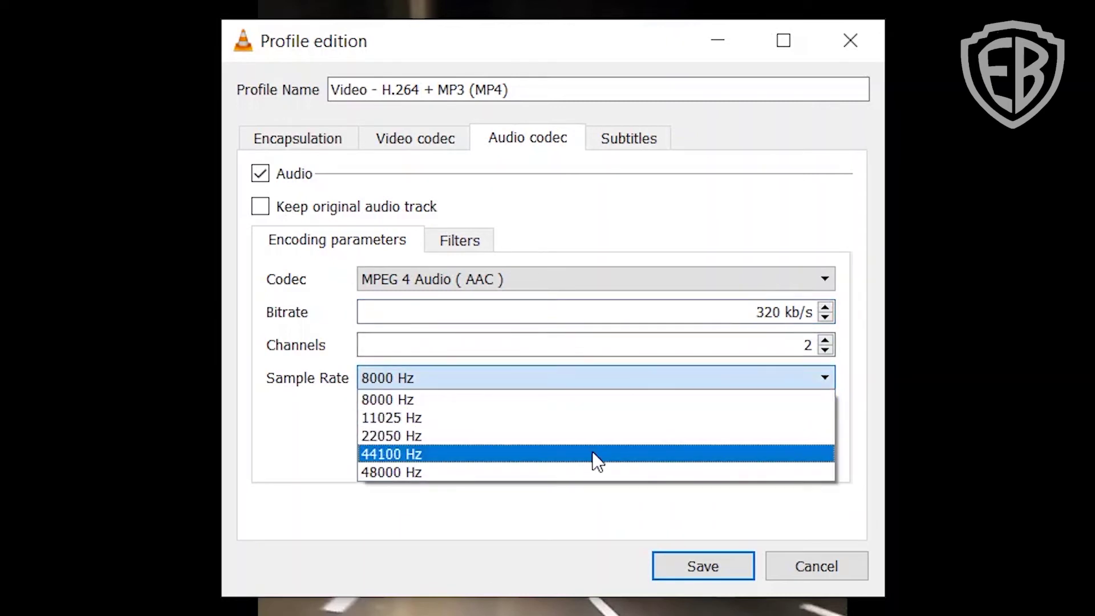
click(596, 459)
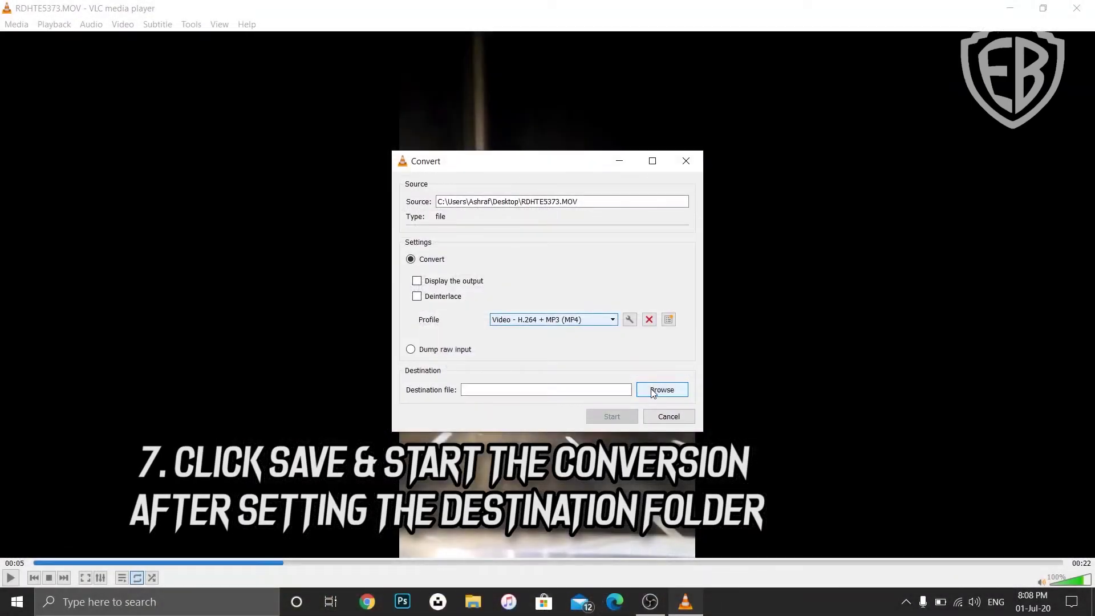
Step: Set the destination file to RDHTE5373.mp4 by changing the extension to mp4
click(662, 390)
drag(558, 438, 545, 437)
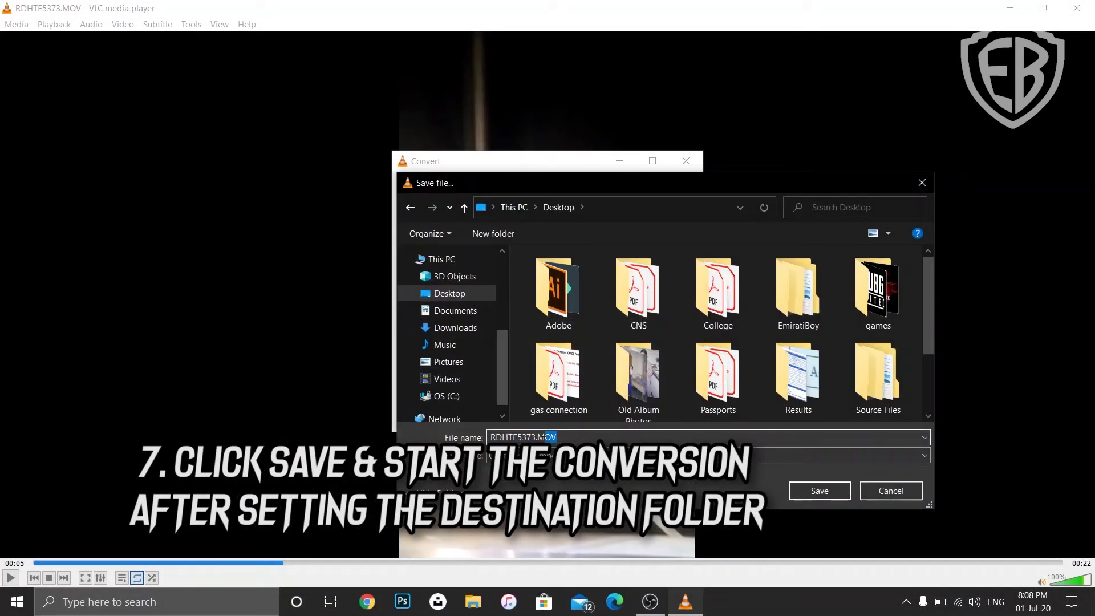
text(mp4)
click(815, 490)
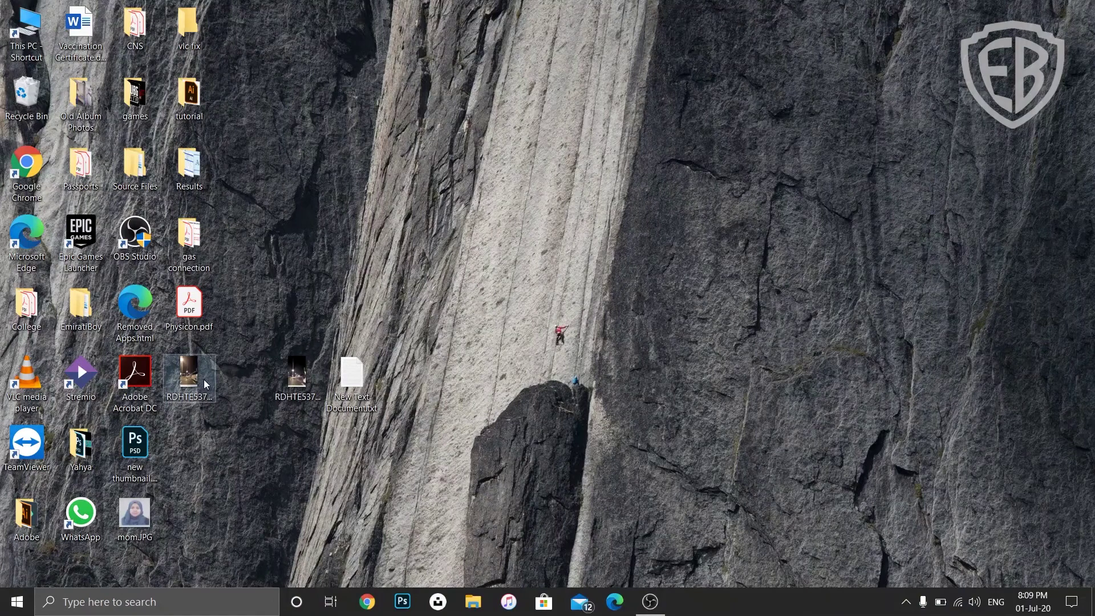
Step: Play the converted RDHTE5373 clip in Movies & TV to check the sound, then pause it
double_click(204, 380)
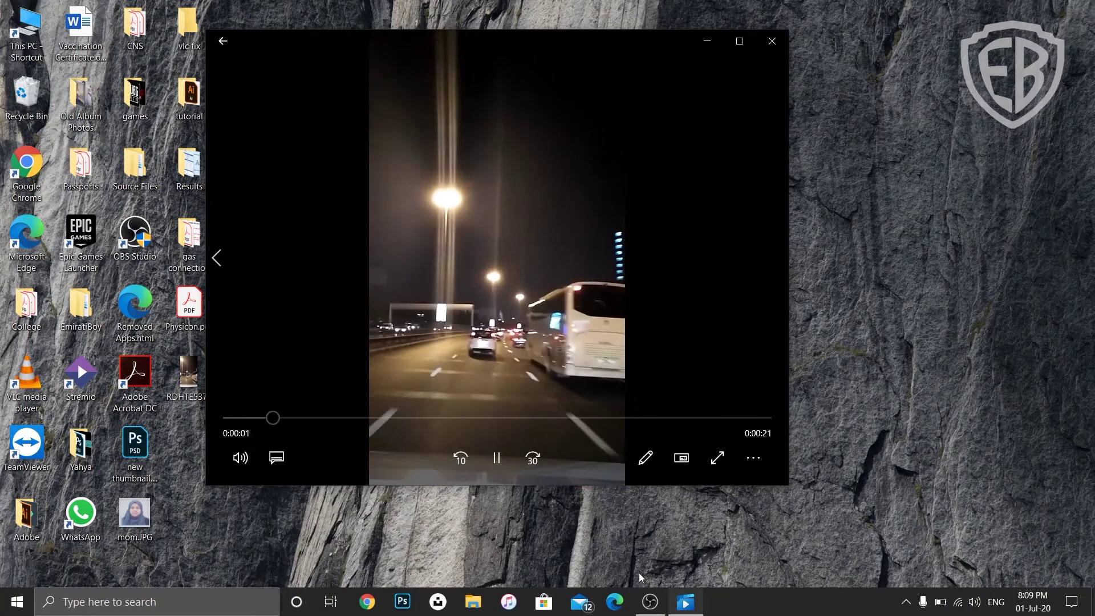
click(505, 467)
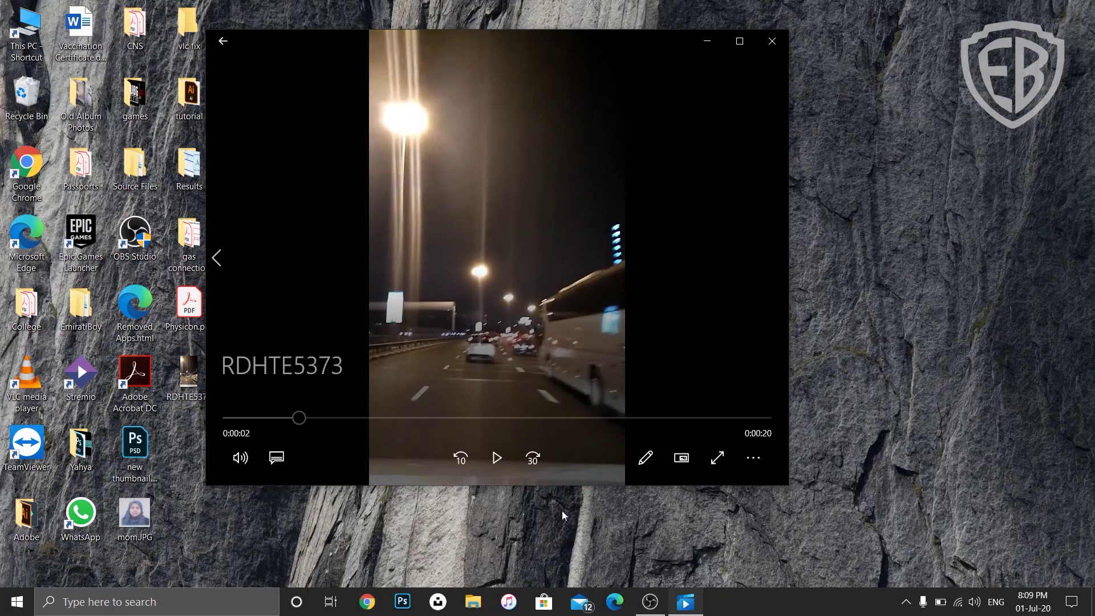